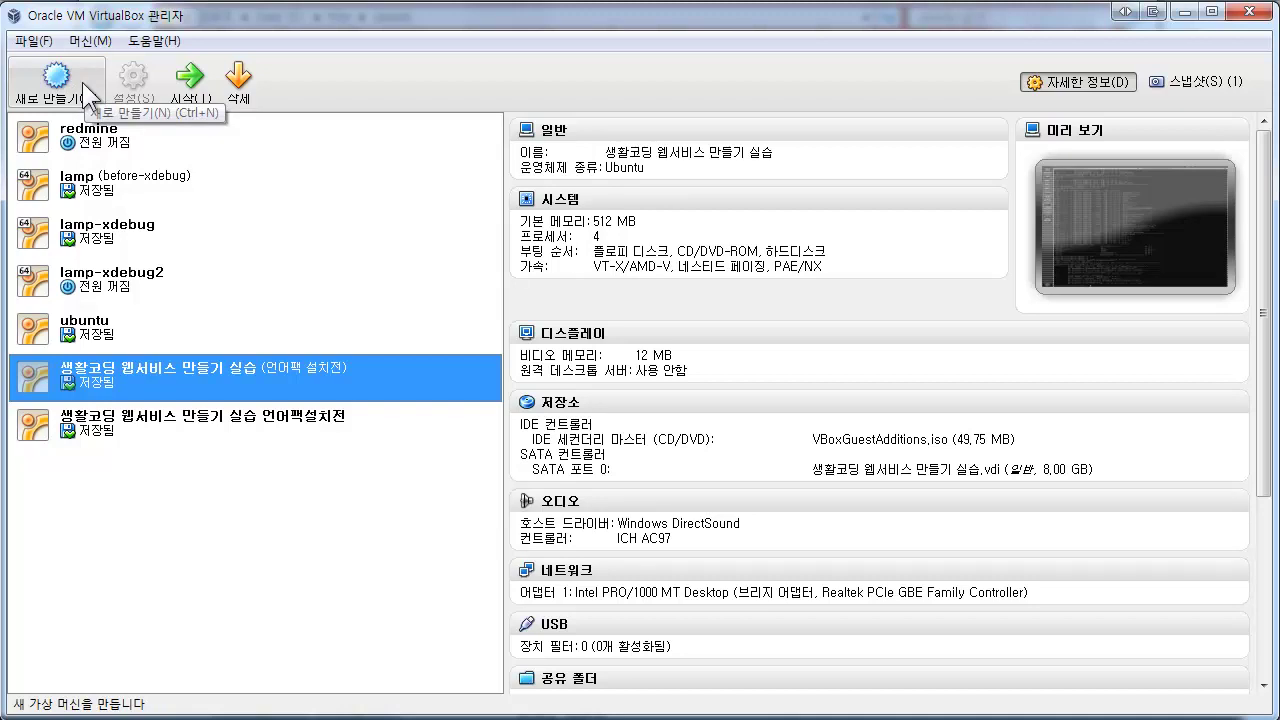
Step: Start creating a new virtual machine and name it 생활코딩 웹서비스 실습
left_click(84, 86)
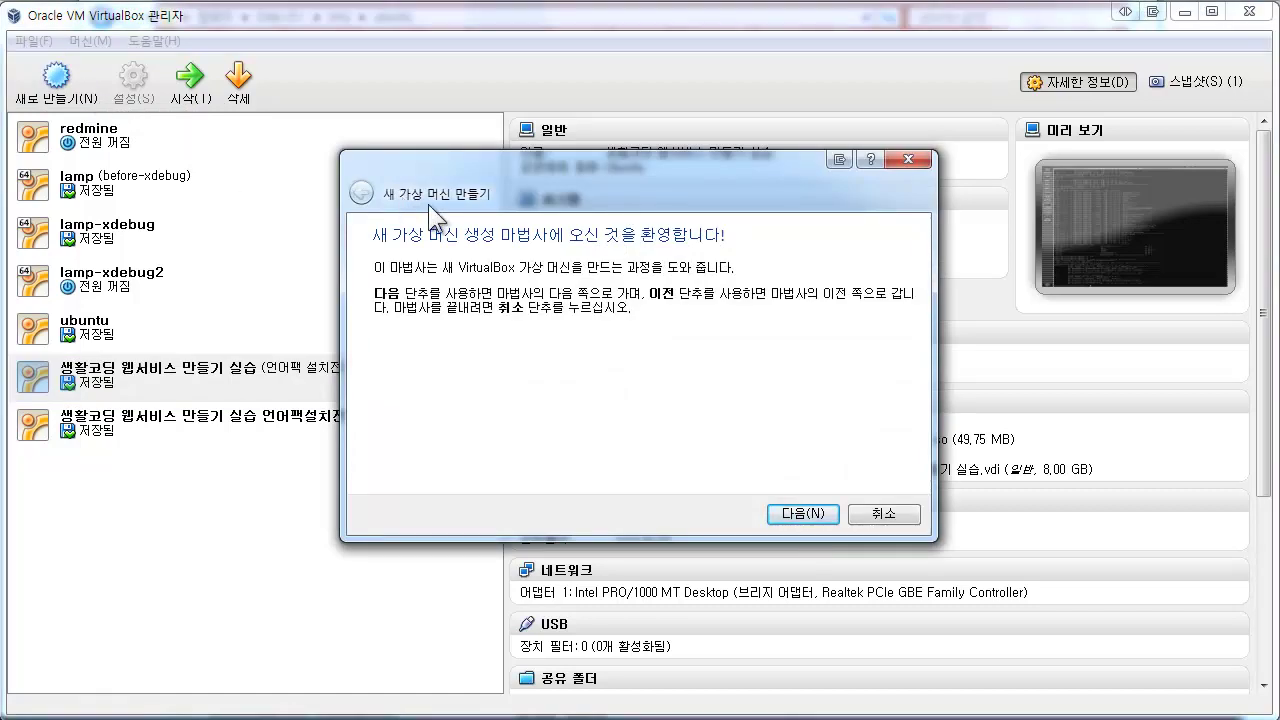
left_click(803, 514)
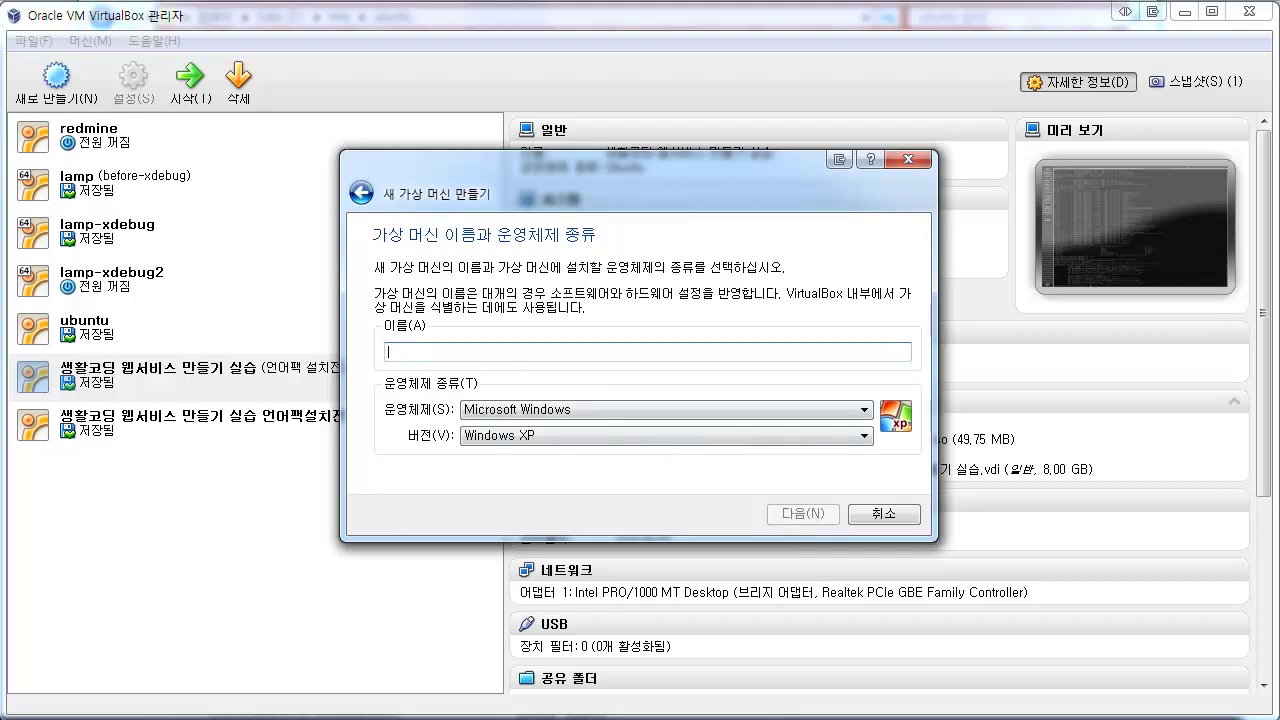
left_click_drag(507, 203, 604, 163)
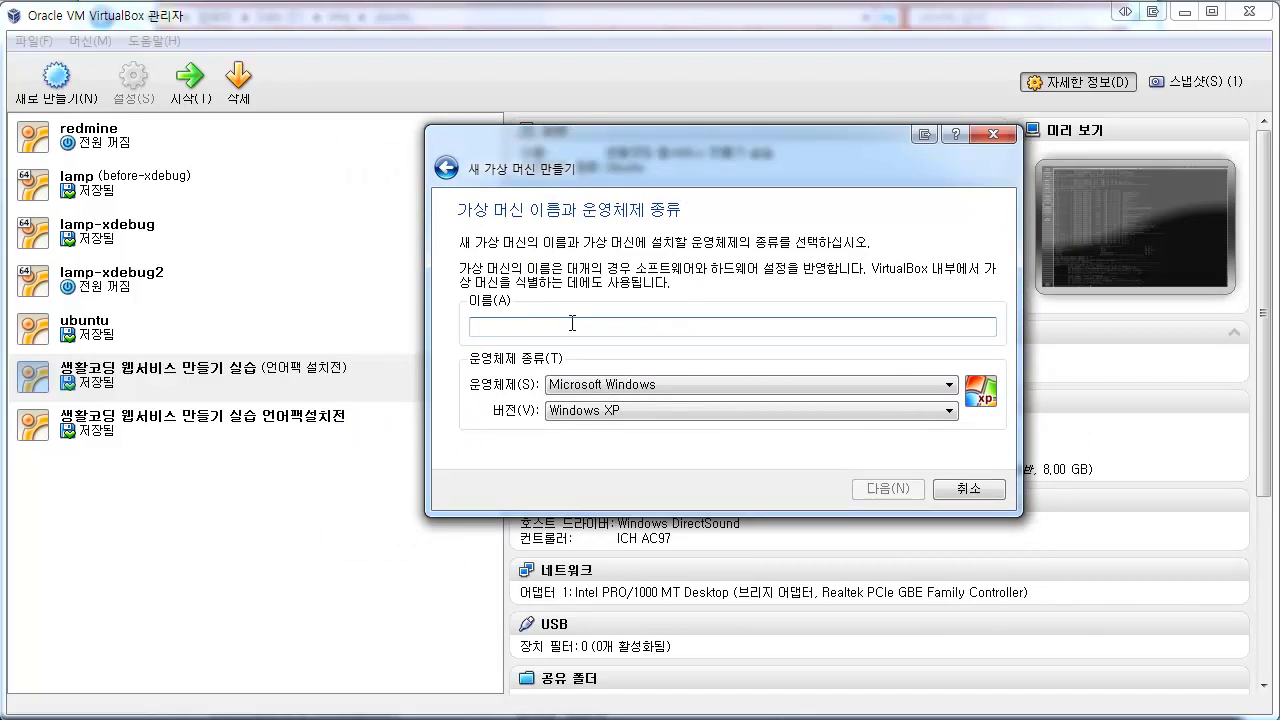
type("hi")
key("BackSpace")
key("BackSpace")
type("생")
type("활")
type("ㅋ")
type("딩 웹")
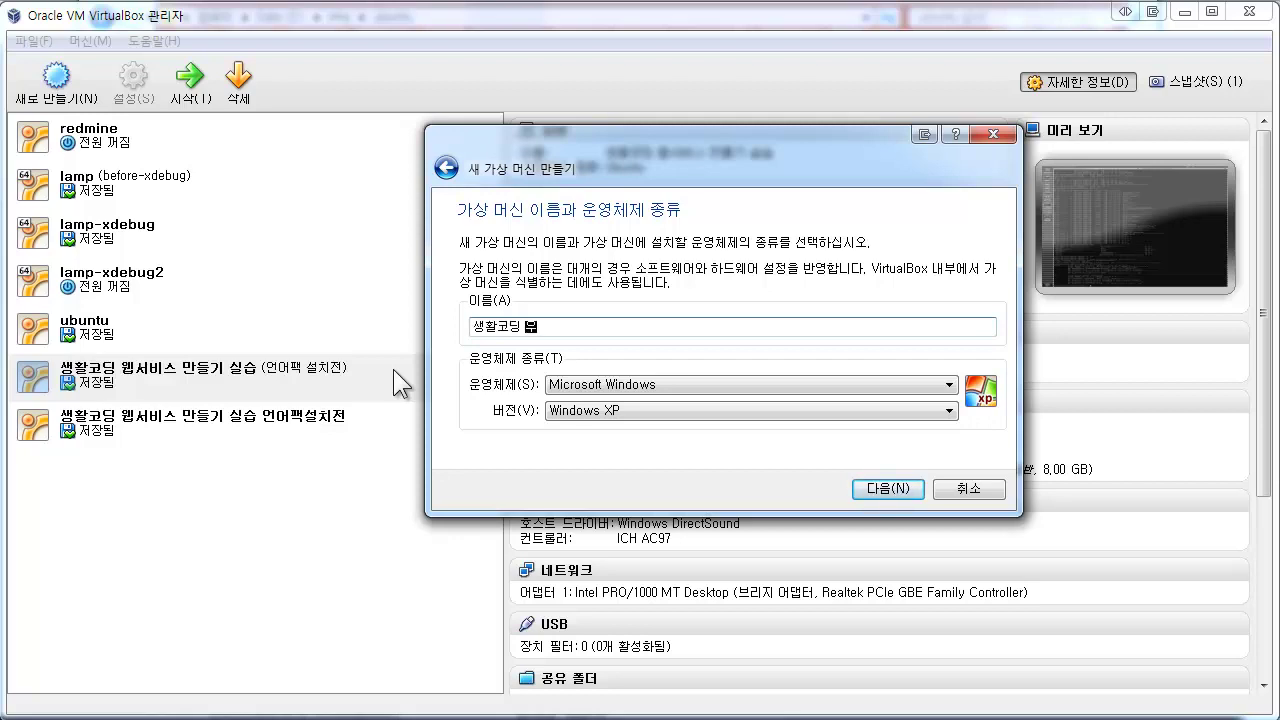
type("서비스 실습")
Step: Set the new machine's operating system to Linux with version Ubuntu and continue to the memory settings
left_click(622, 386)
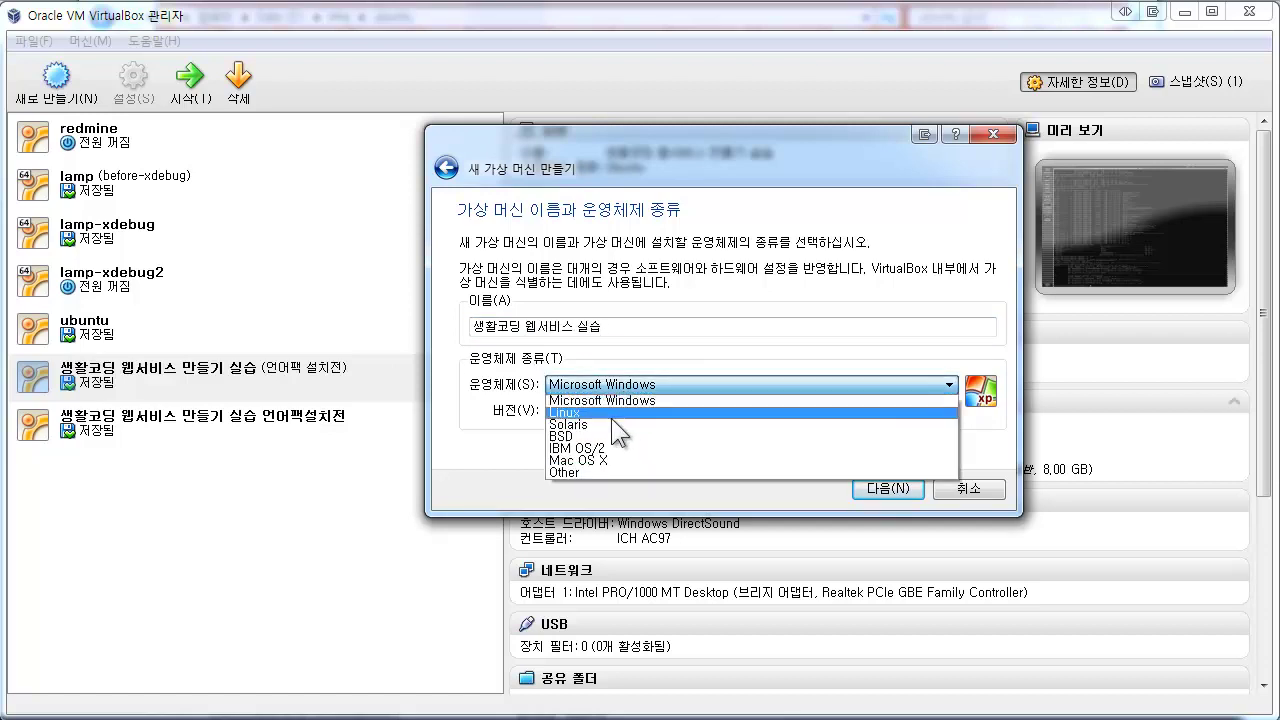
left_click(612, 416)
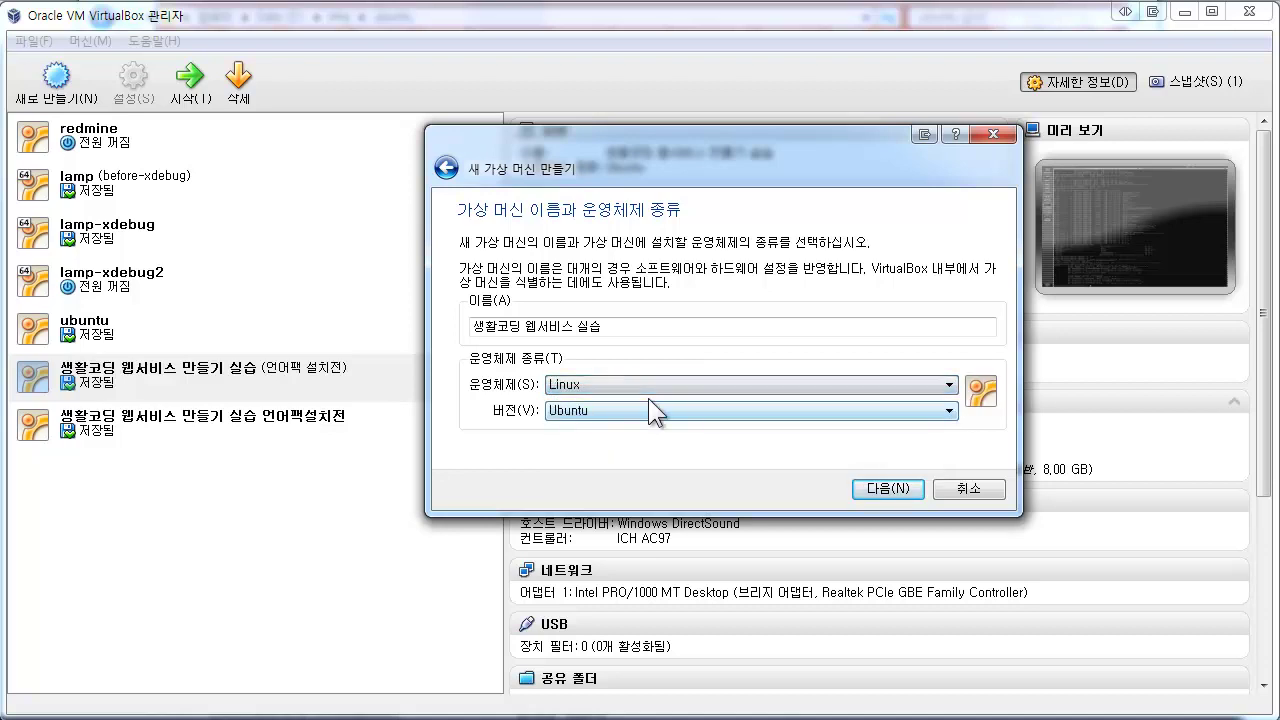
left_click(611, 412)
scroll(640, 500, "down", 2)
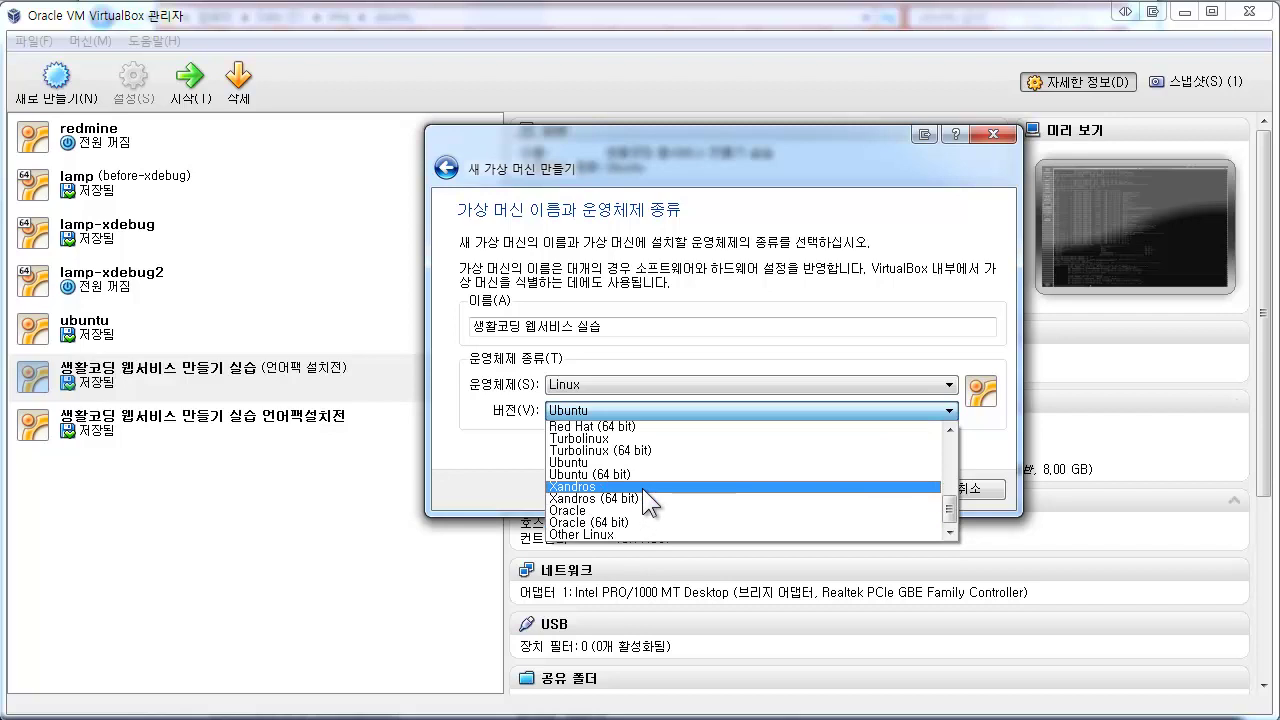
scroll(642, 488, "up", 1)
left_click(643, 494)
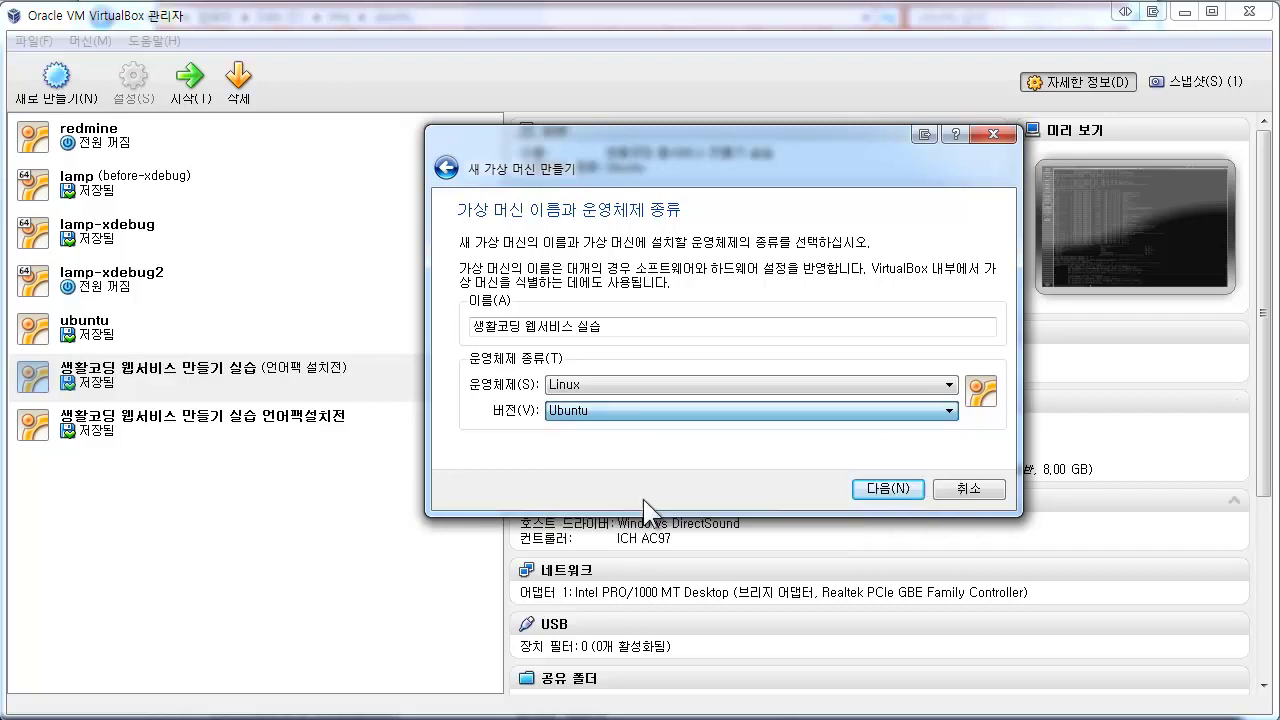
left_click(884, 493)
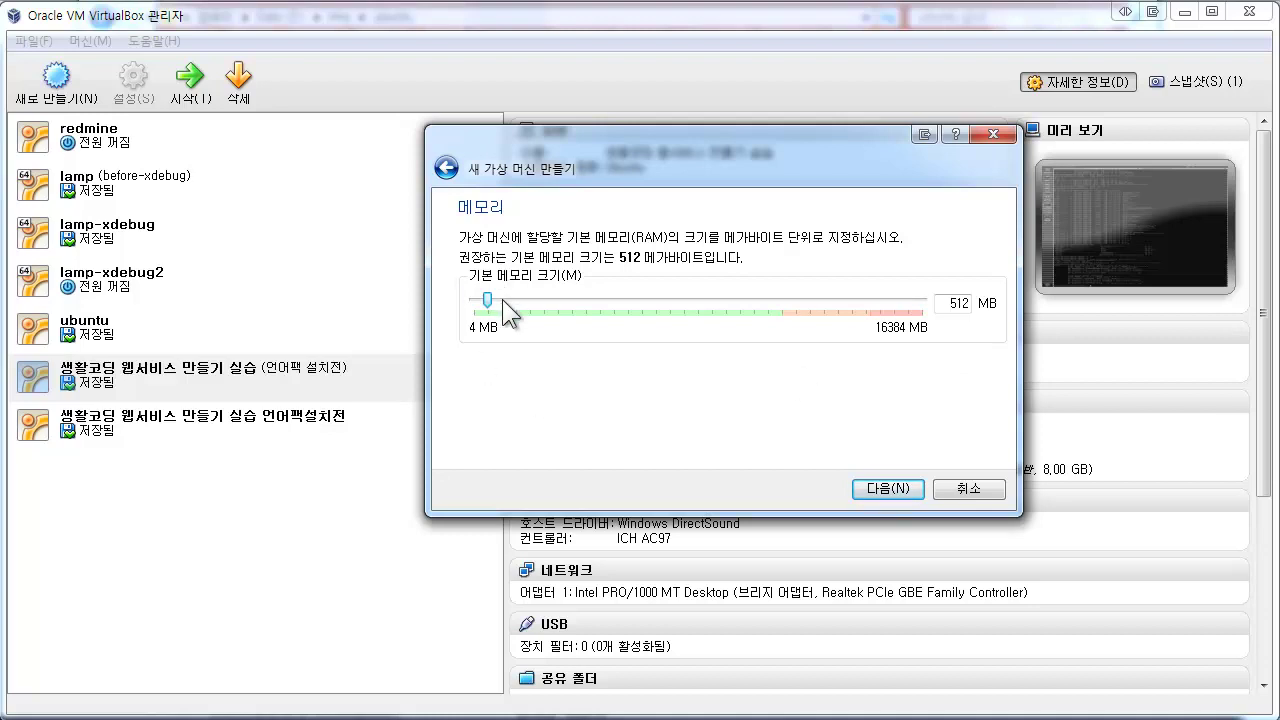
Step: Raise the new machine's base memory to about 1207 MB and continue to the hard disk settings
mouse_move(490, 300)
left_mouse_down()
mouse_move(535, 299)
mouse_move(509, 299)
left_mouse_up()
key("Tab")
left_click(888, 489)
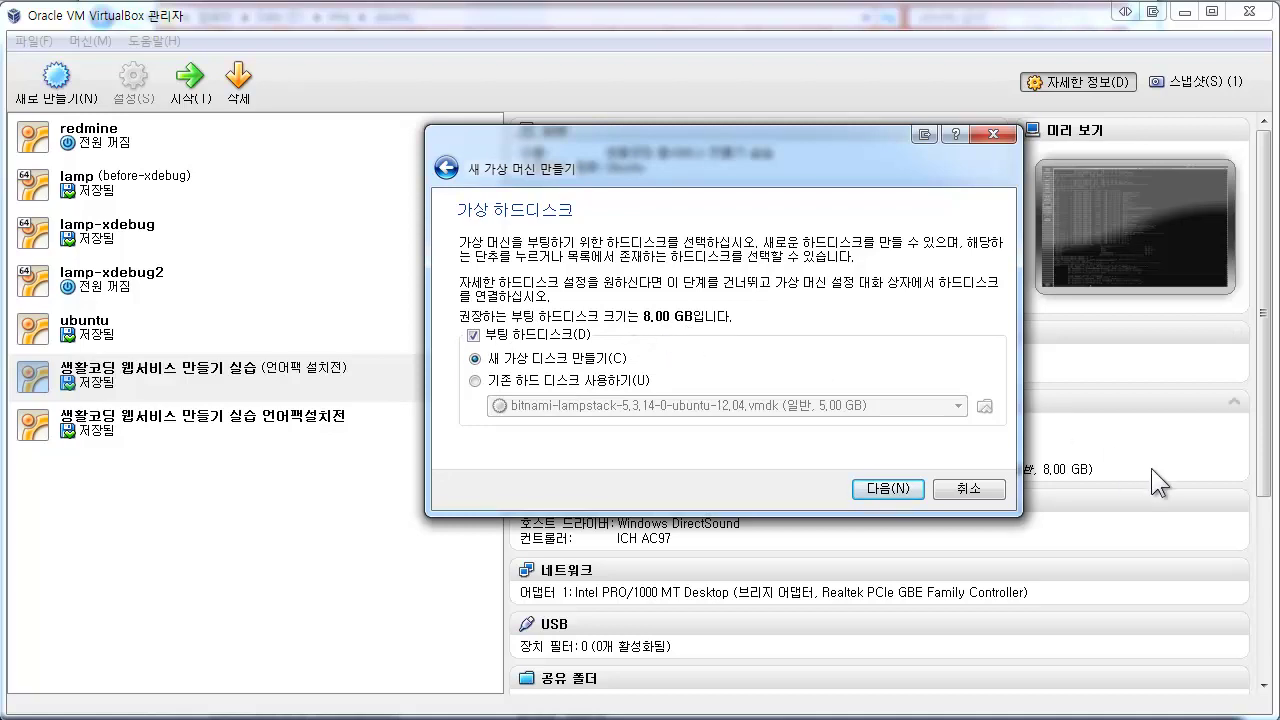
Step: Choose to create a new boot disk as a dynamically allocated VDI image
left_click(891, 490)
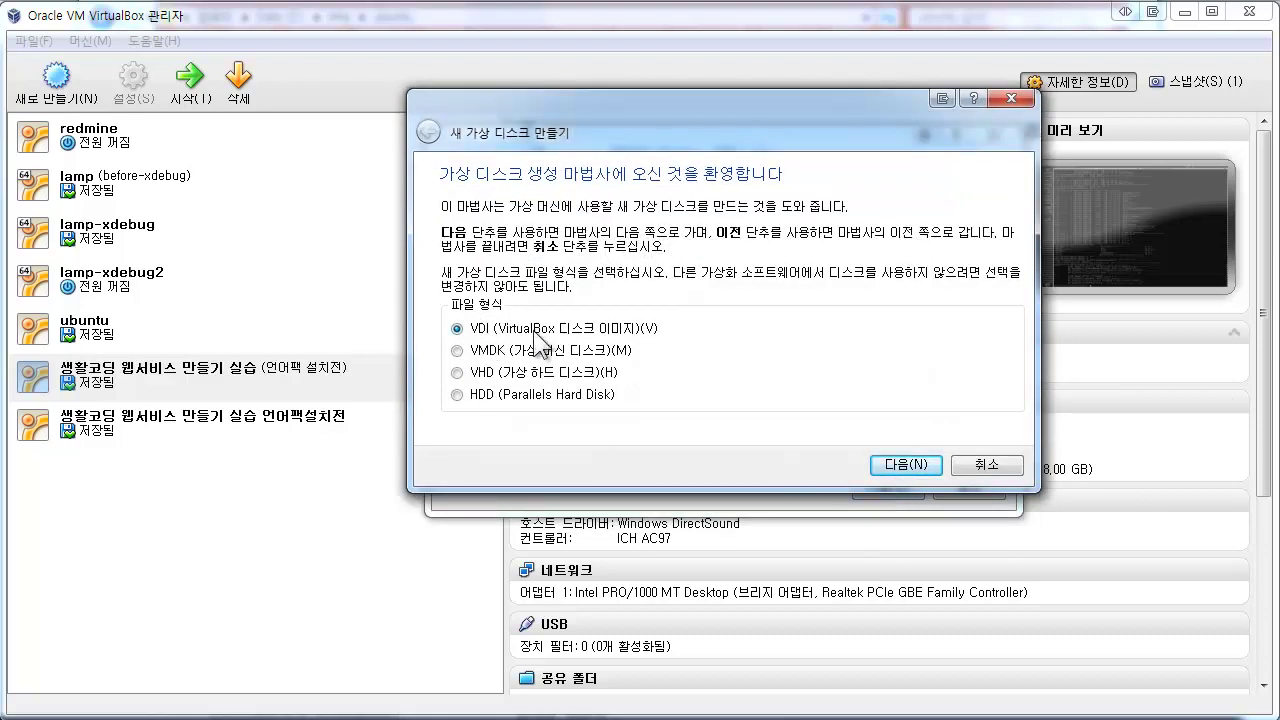
left_click(912, 474)
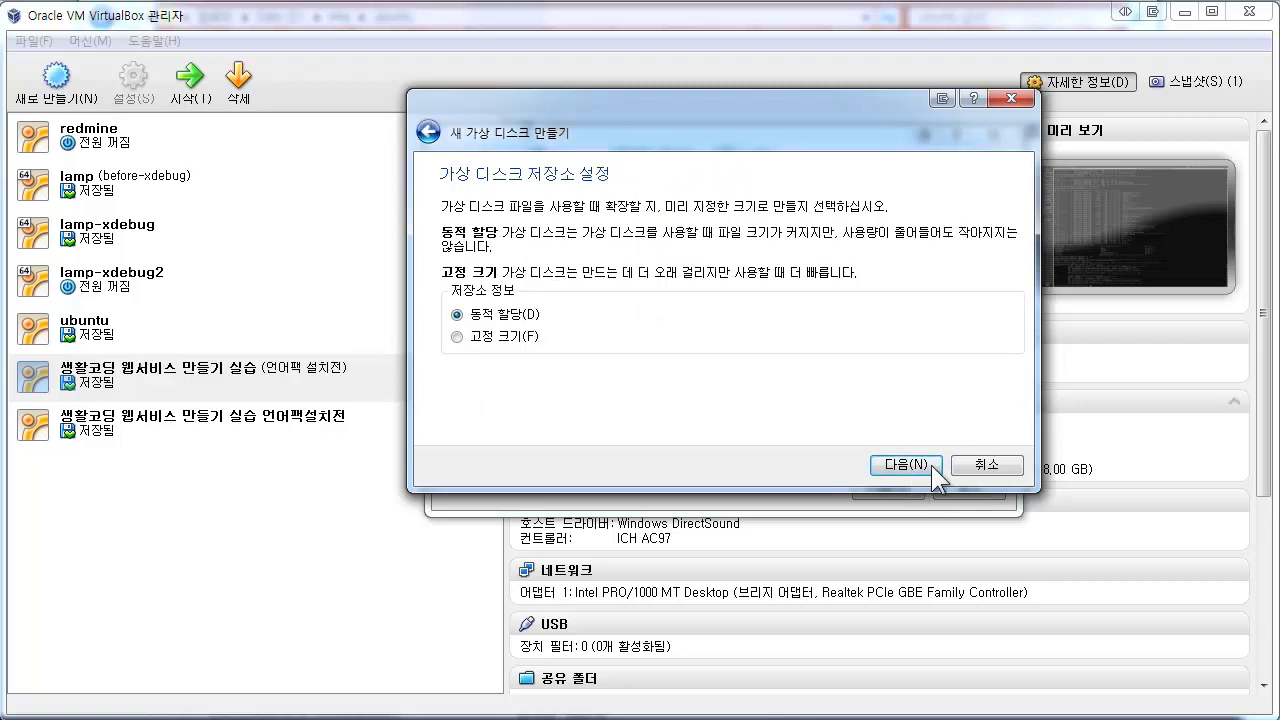
left_click(932, 466)
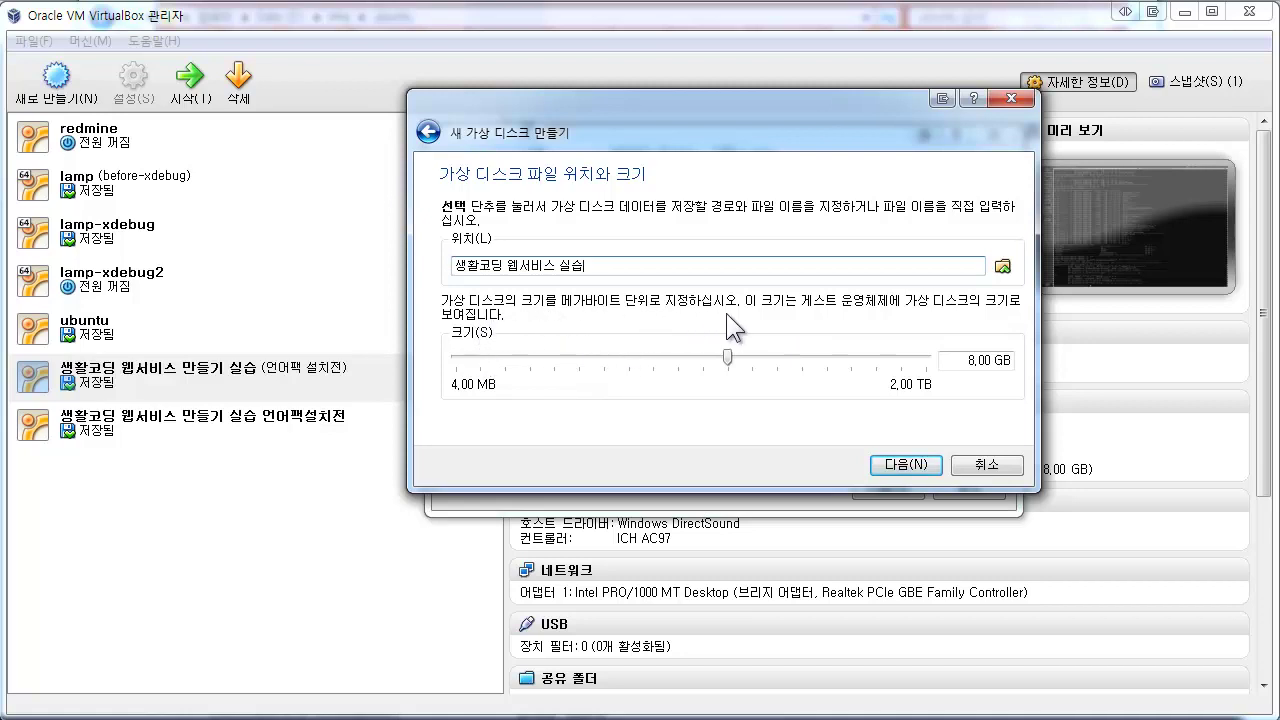
Step: Try to set the new virtual disk's size to 5 without a unit
mouse_move(729, 358)
left_mouse_down()
mouse_move(598, 357)
mouse_move(708, 357)
left_mouse_up()
triple_click(977, 366)
type("5")
left_click(749, 268)
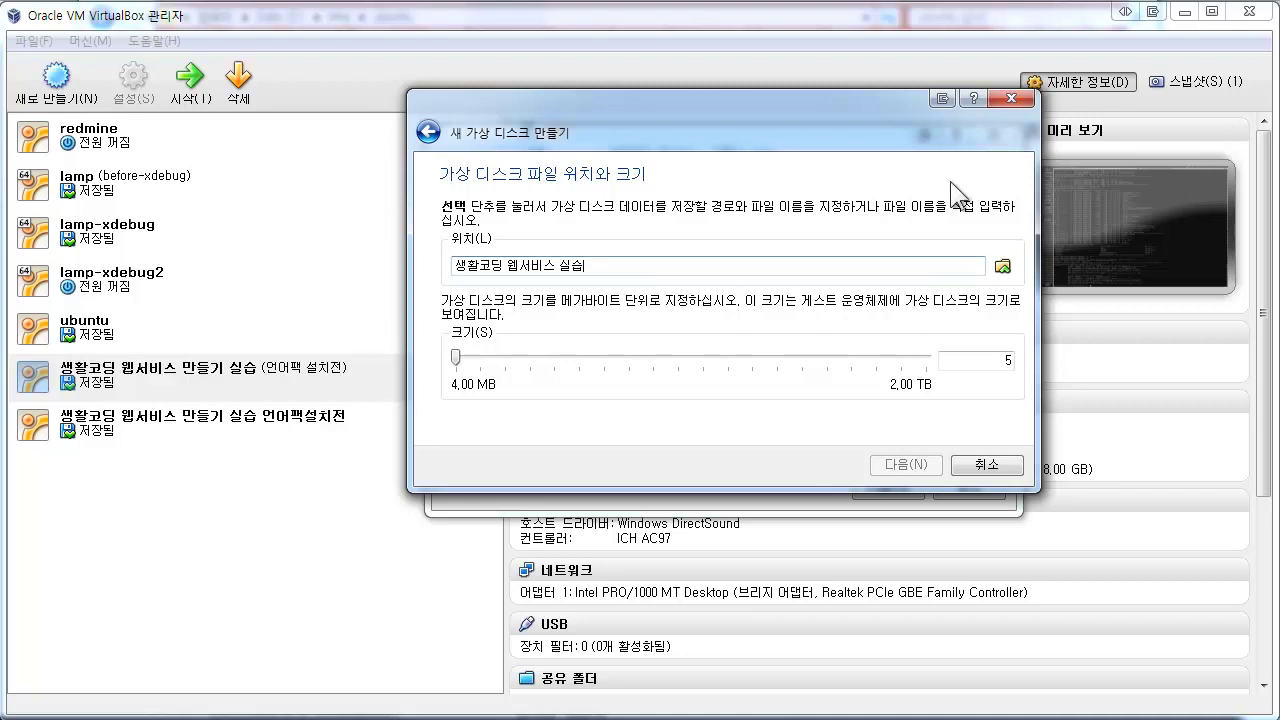
left_click(993, 268)
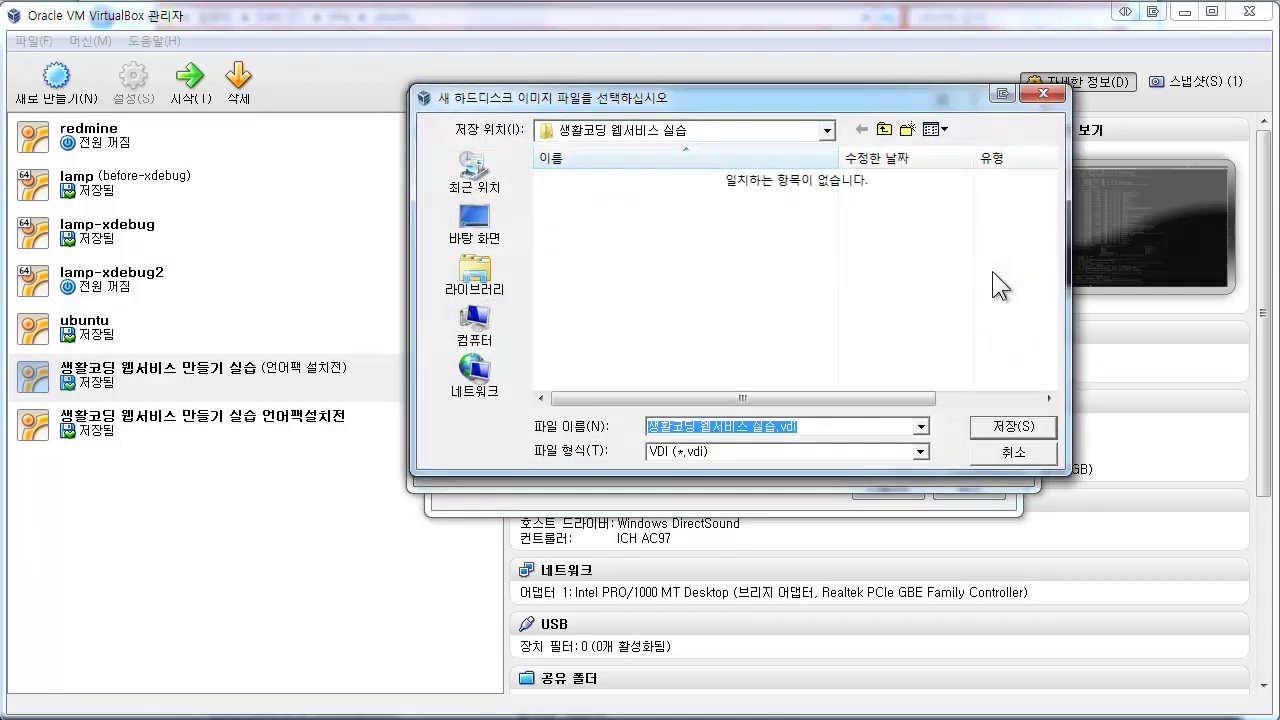
key("Escape")
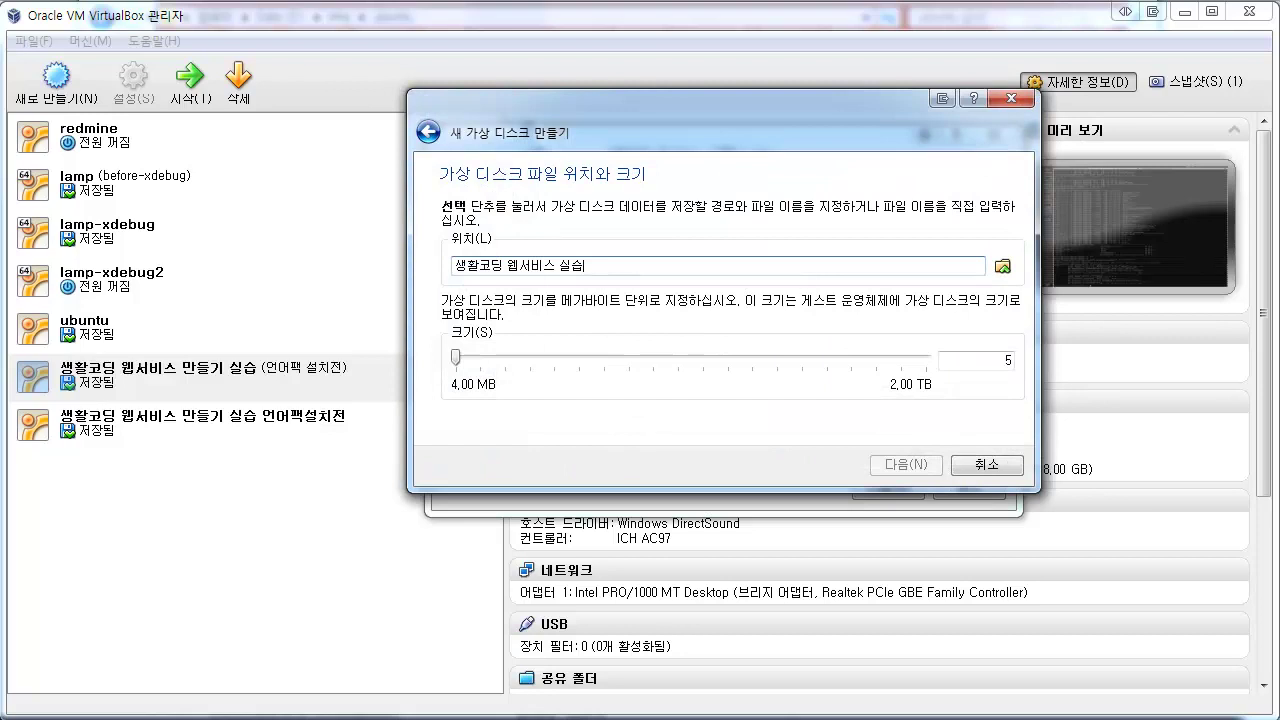
Step: Set the virtual disk's size to 5GB and continue to the disk summary
left_click(1015, 361)
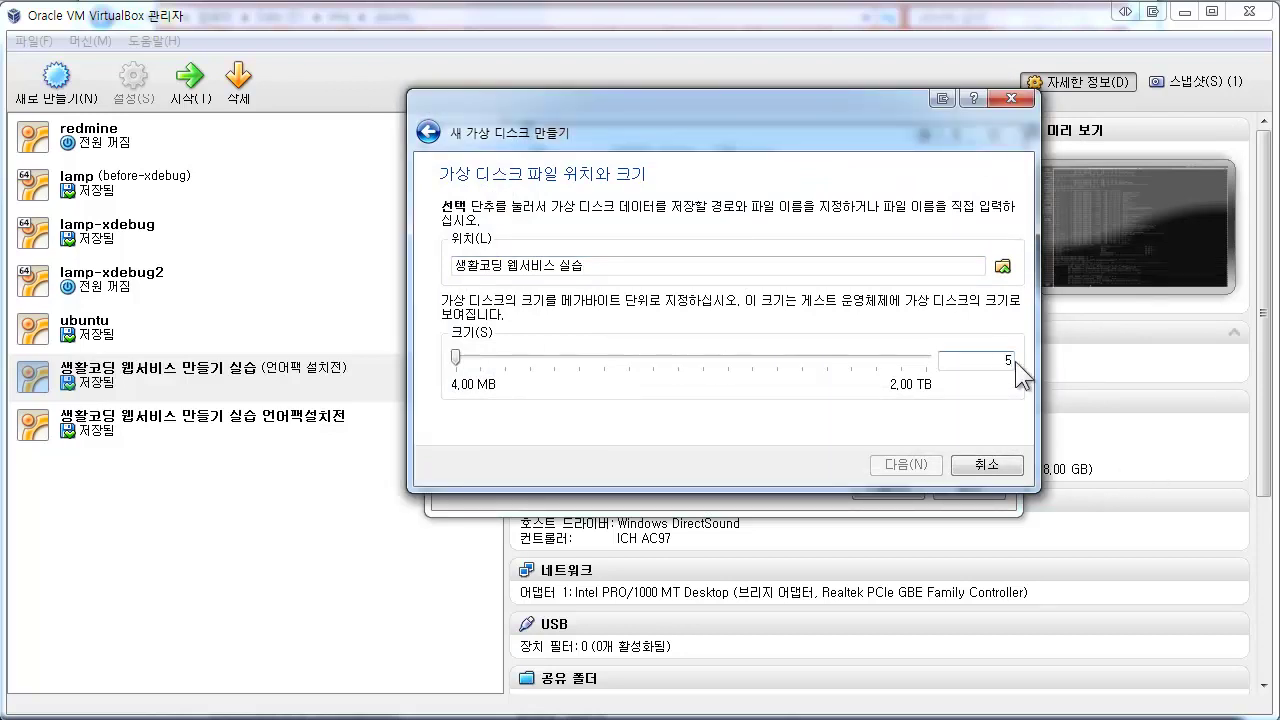
type("5GB")
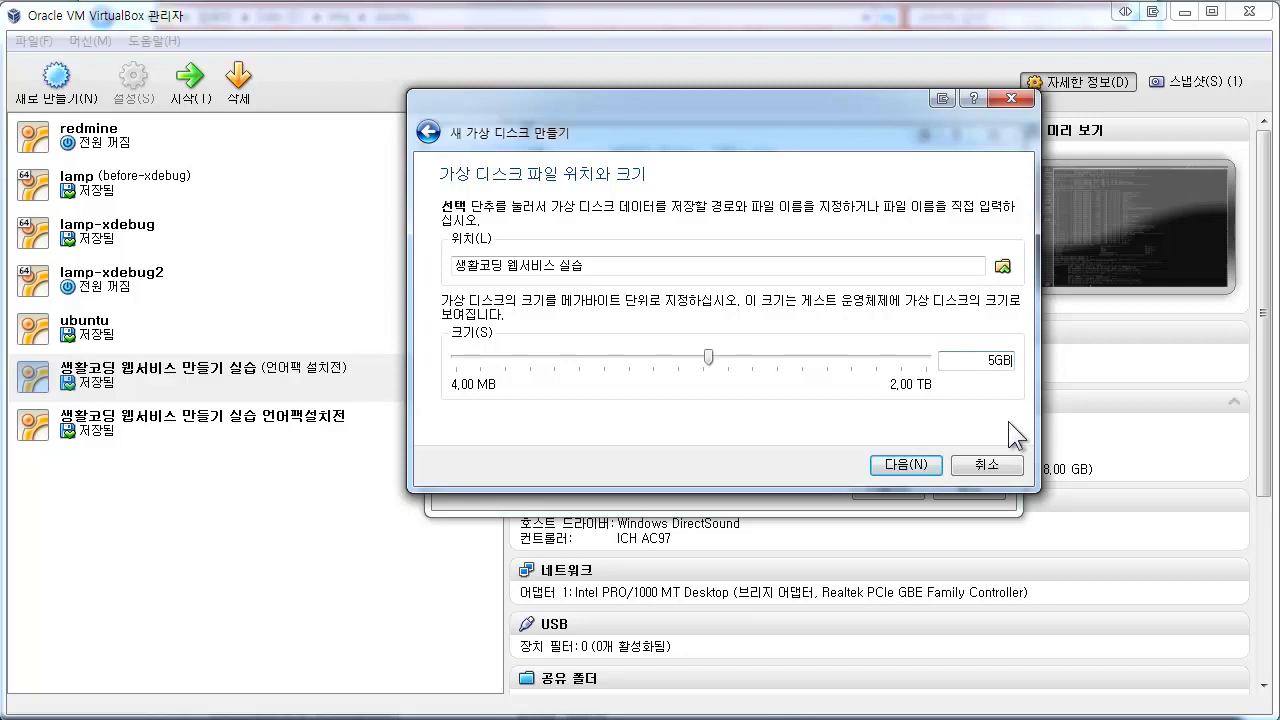
left_click(906, 465)
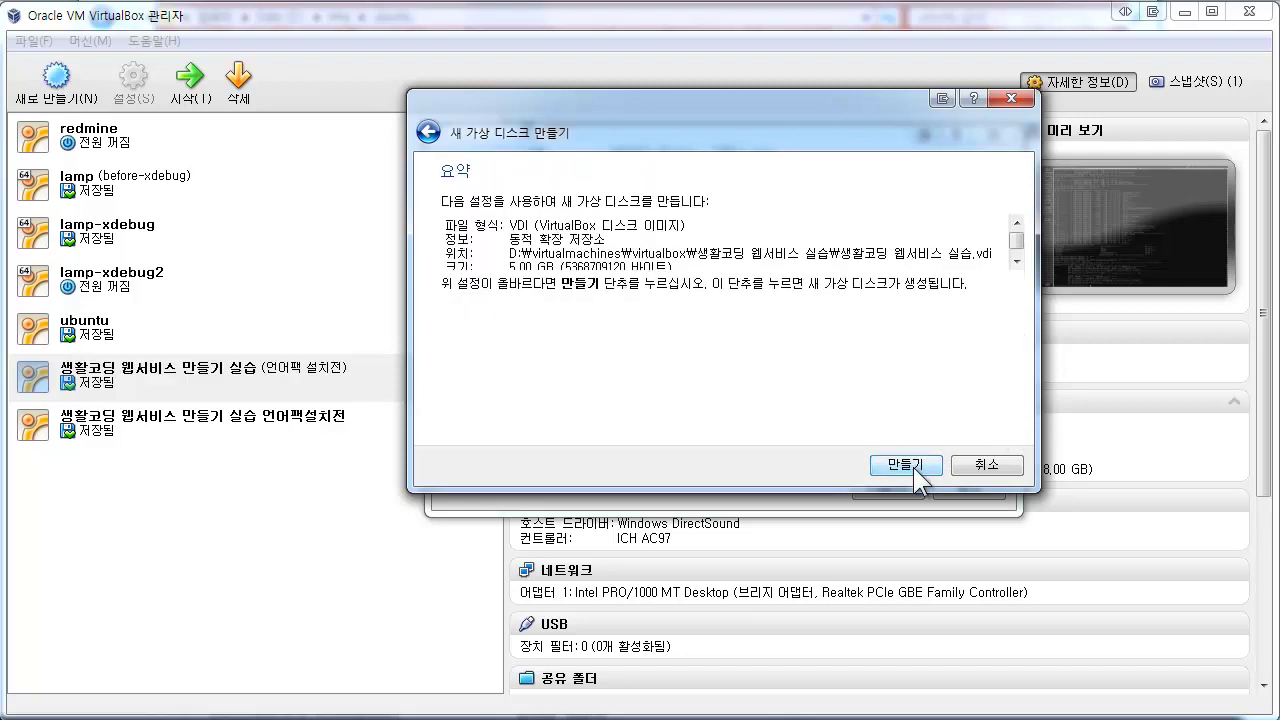
Step: Review the disk summary, create the virtual disk, and finish creating the virtual machine
left_click_drag(557, 214, 586, 300)
left_click(590, 264)
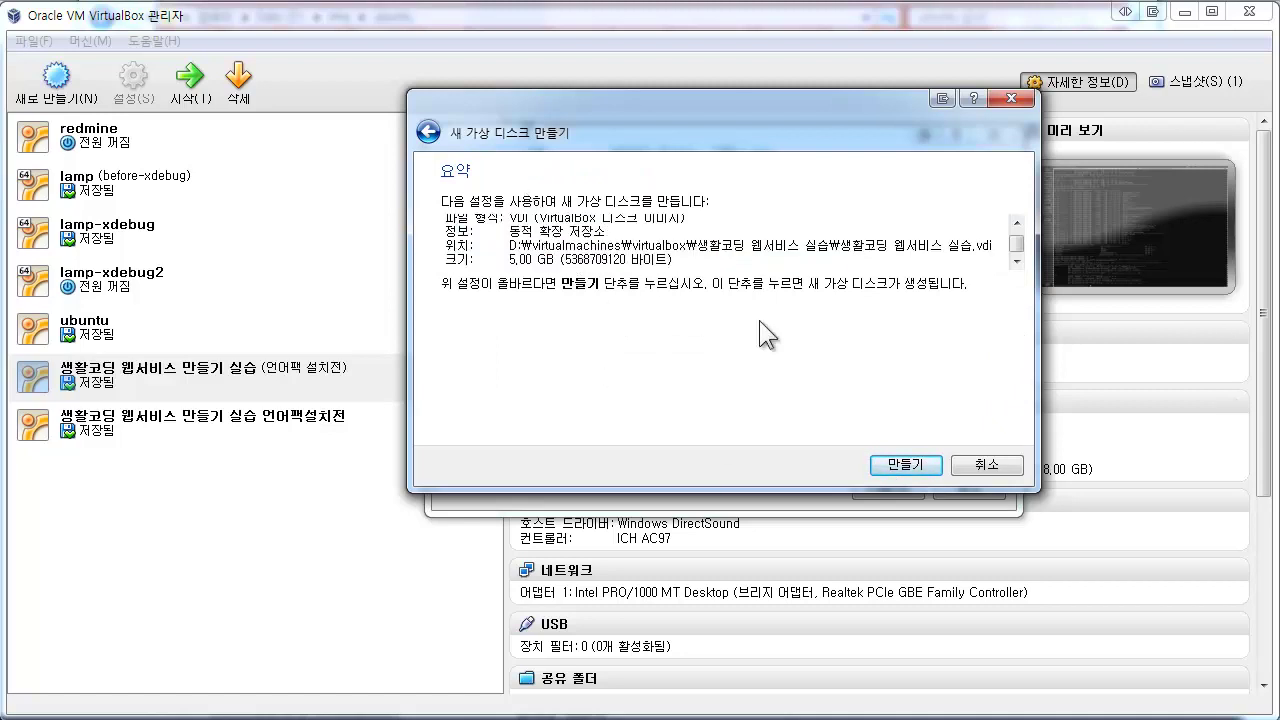
left_click(905, 465)
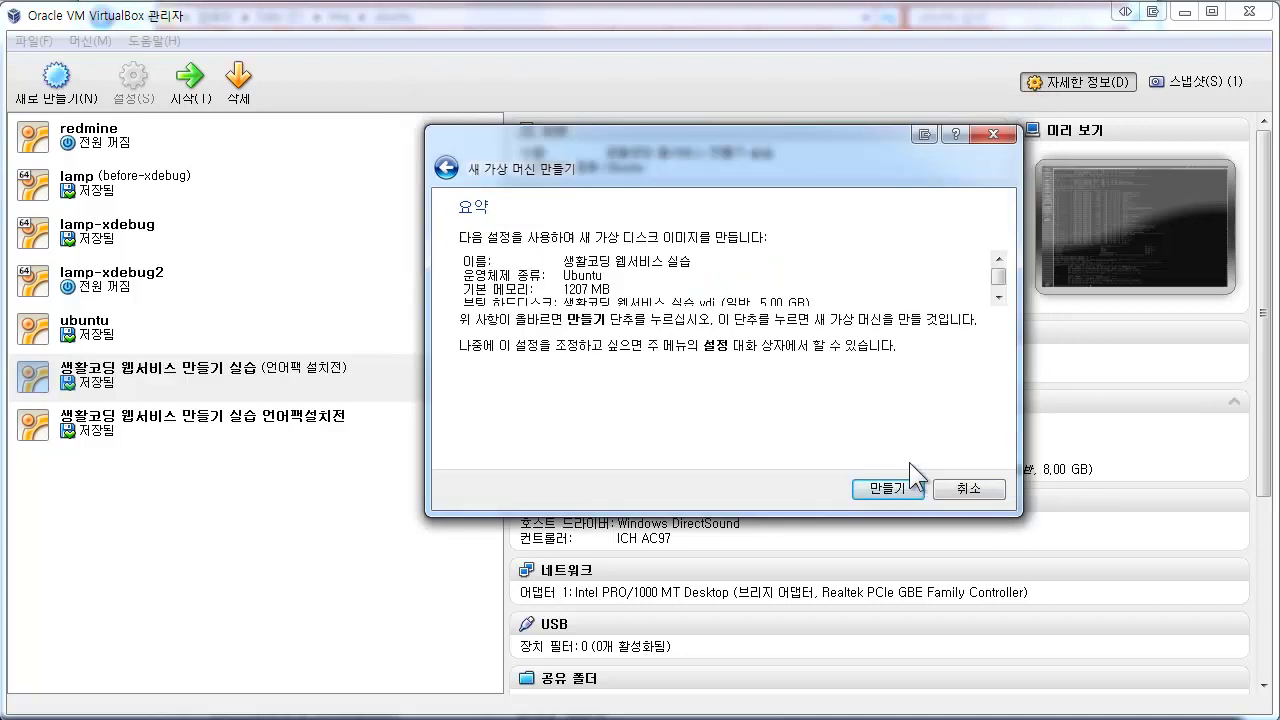
left_click(908, 495)
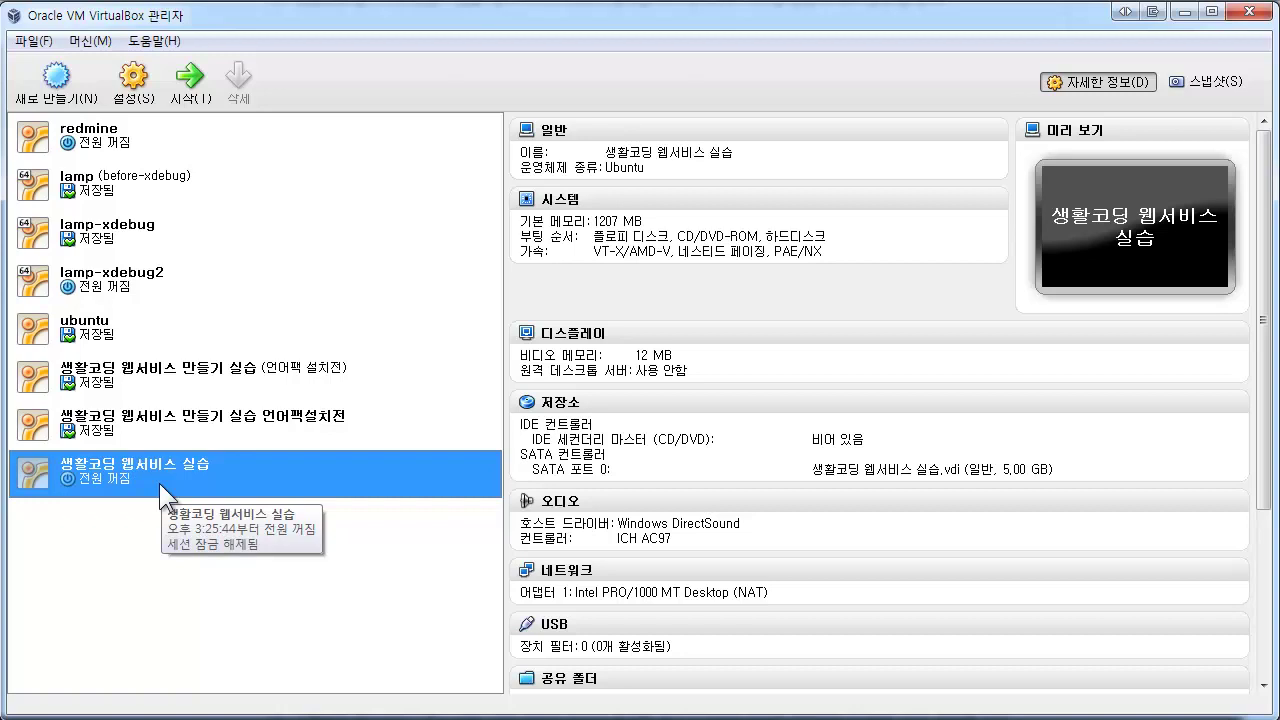
Step: Load ubuntu-12.04-desktop-i386.iso into the new machine's empty CD/DVD drive in its storage settings and save
right_click(159, 483)
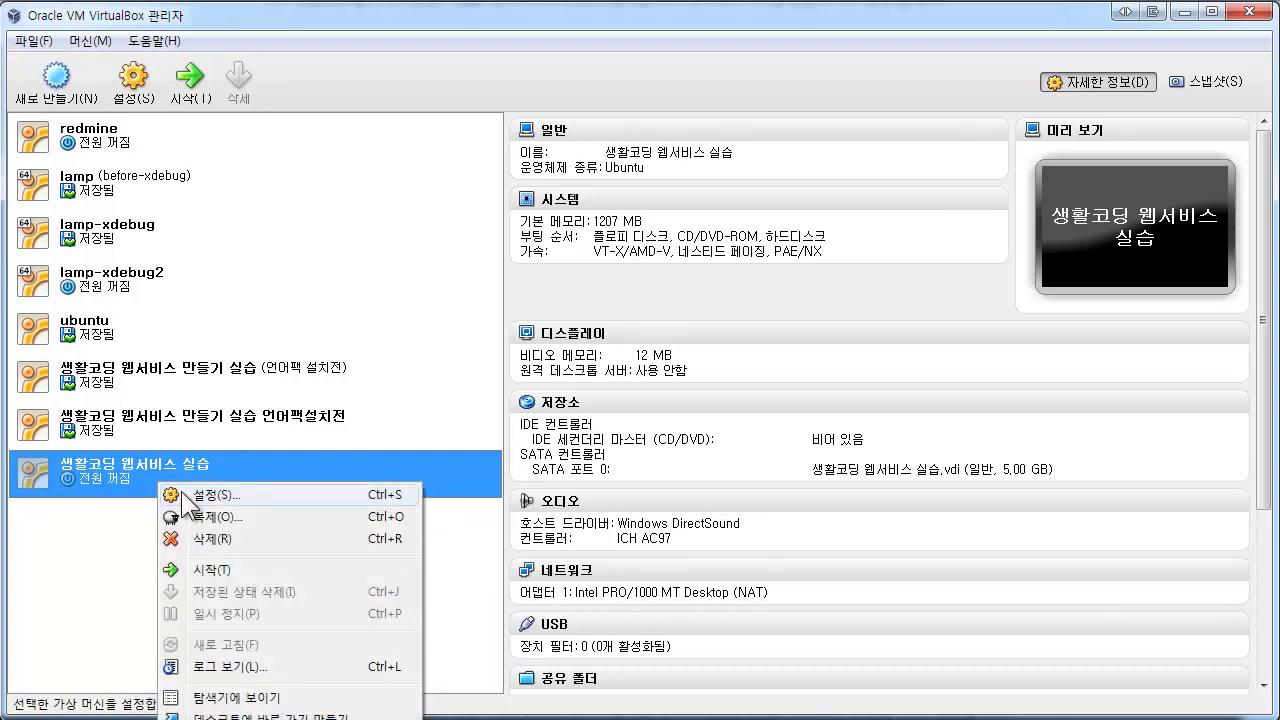
left_click(182, 494)
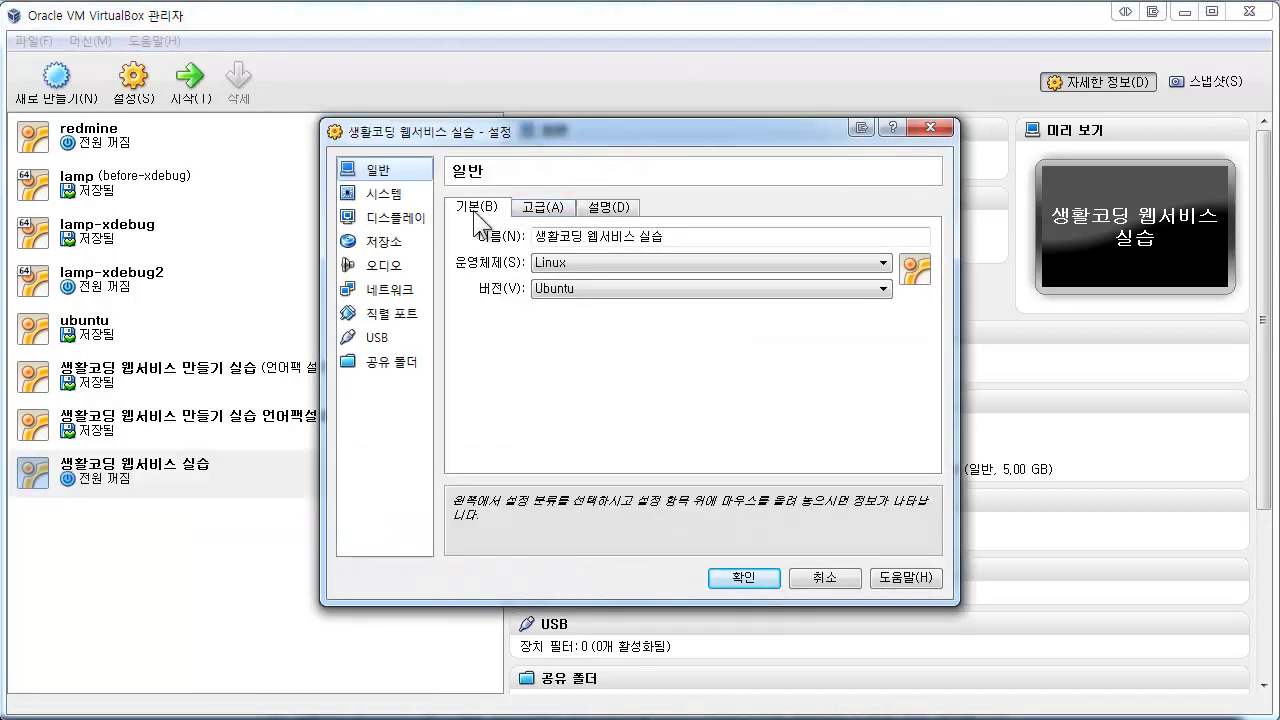
left_click(413, 240)
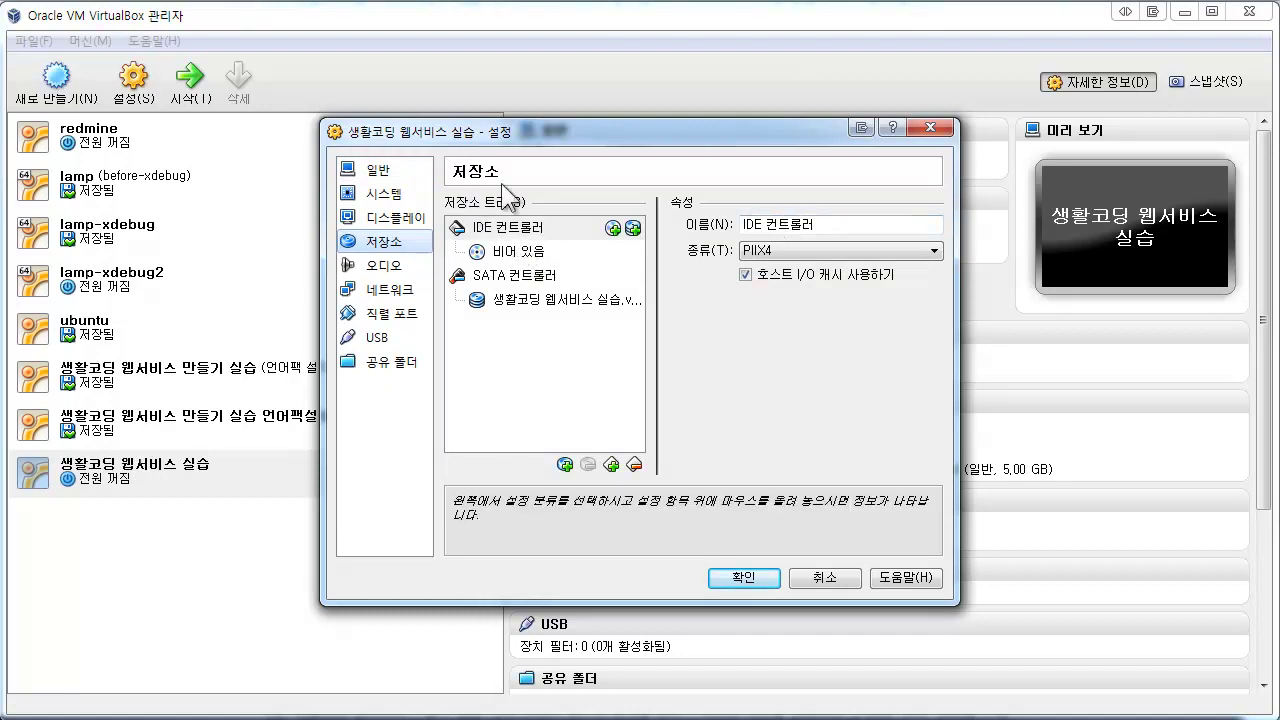
left_click(518, 252)
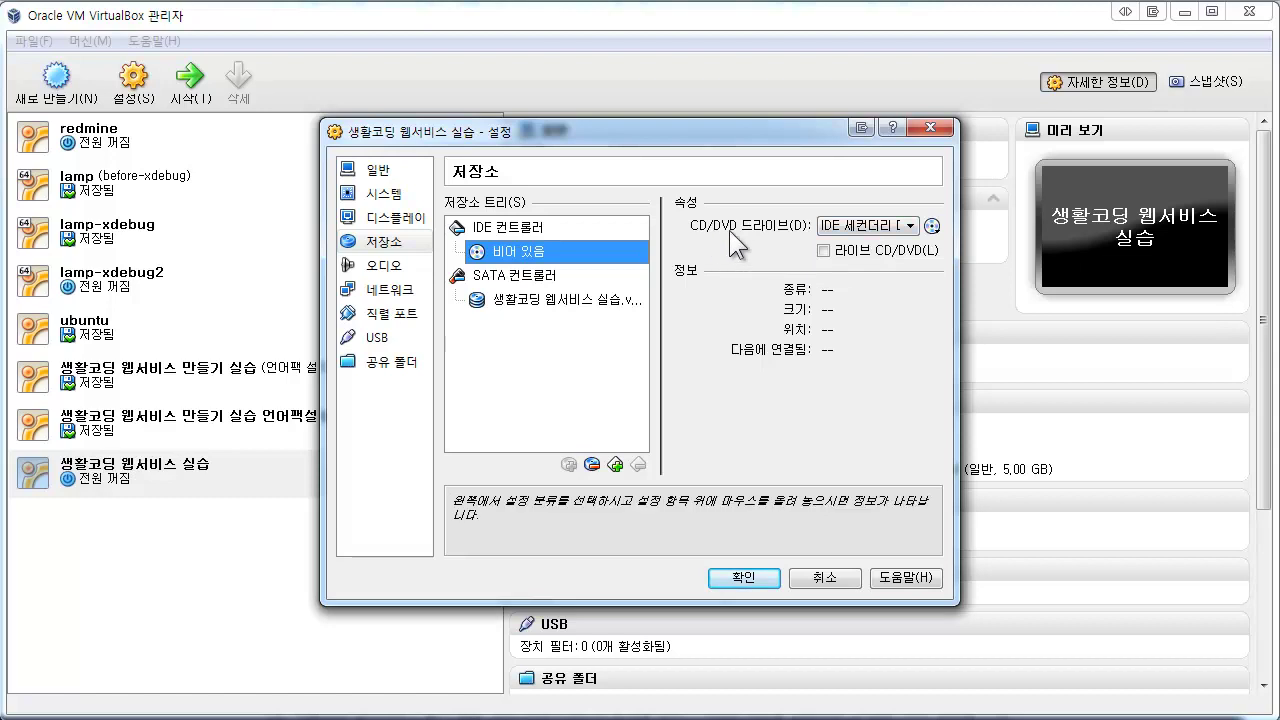
left_click(933, 226)
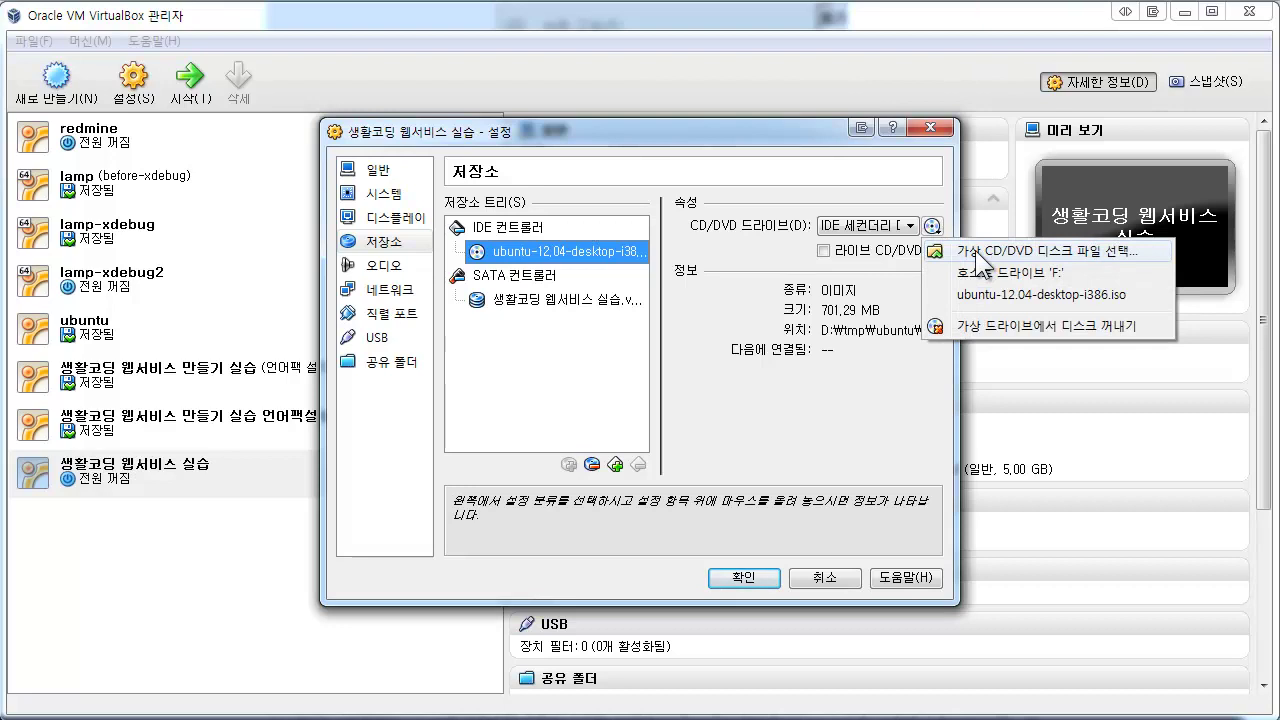
left_click(978, 252)
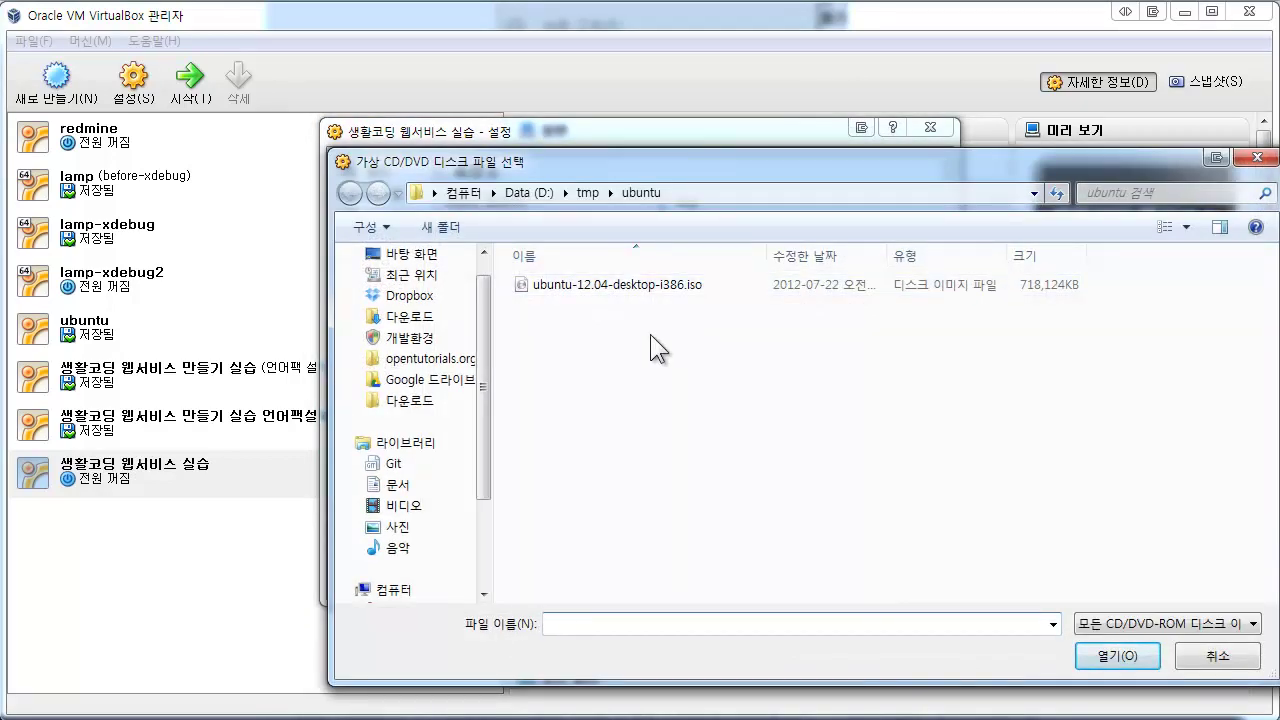
double_click(664, 286)
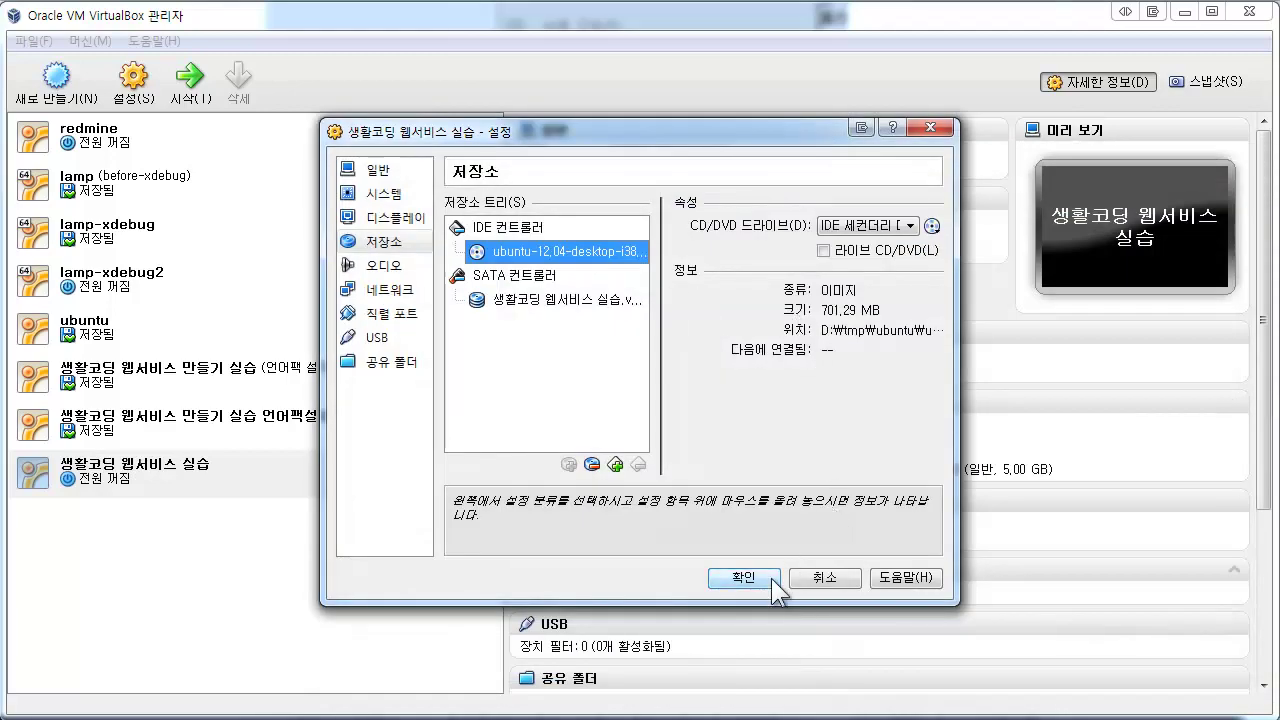
left_click(771, 578)
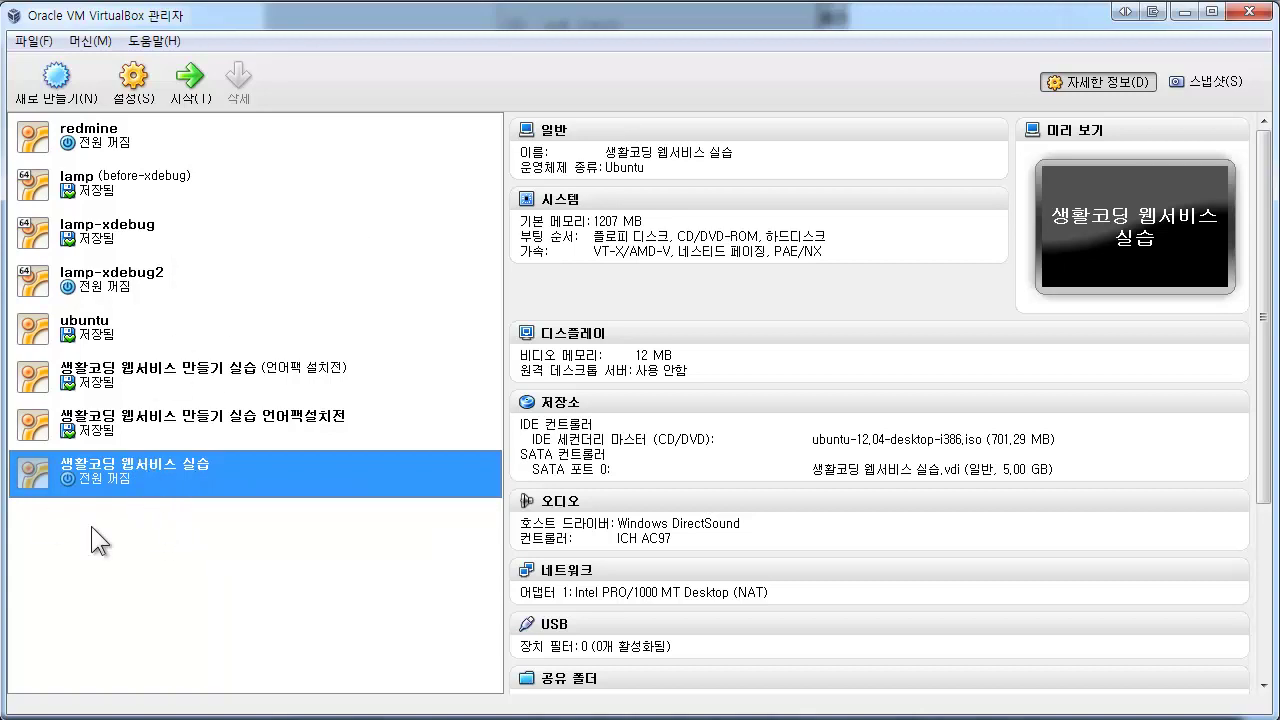
Step: Start the 생활코딩 웹서비스 실습 virtual machine, dismiss the color mode notice, and reposition its window
left_click(196, 88)
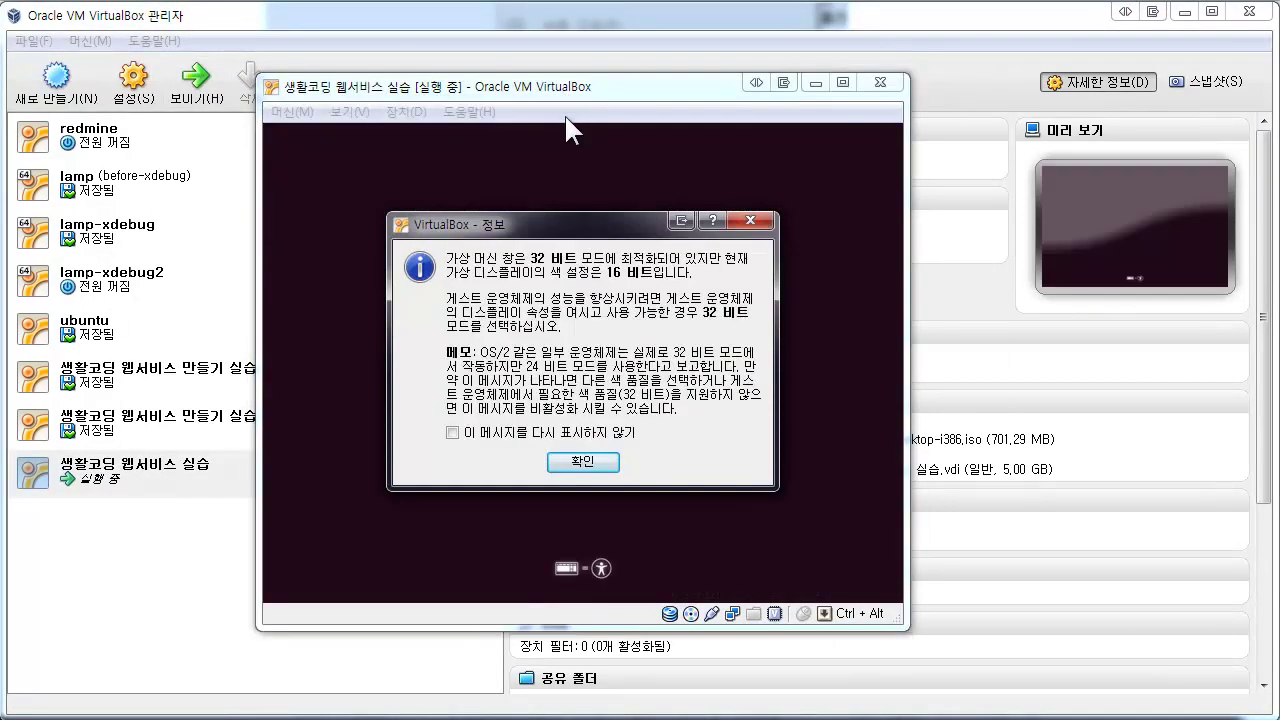
left_click(607, 466)
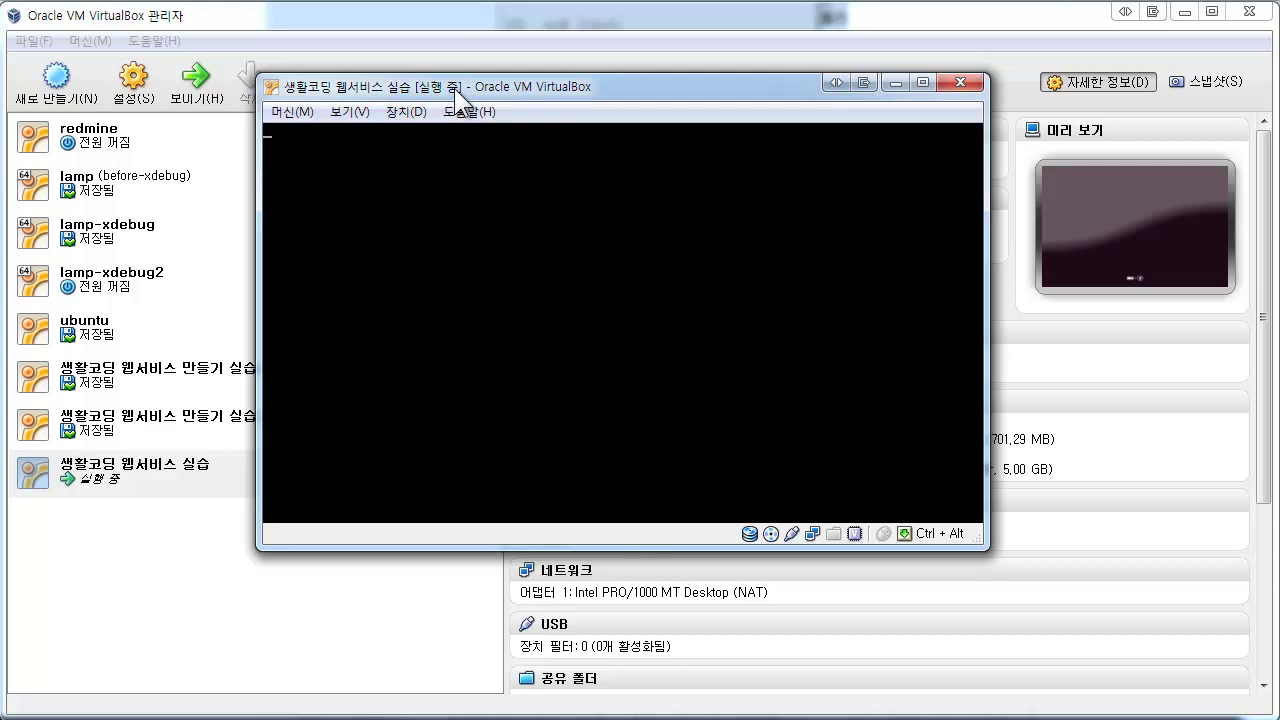
left_click_drag(454, 88, 354, 82)
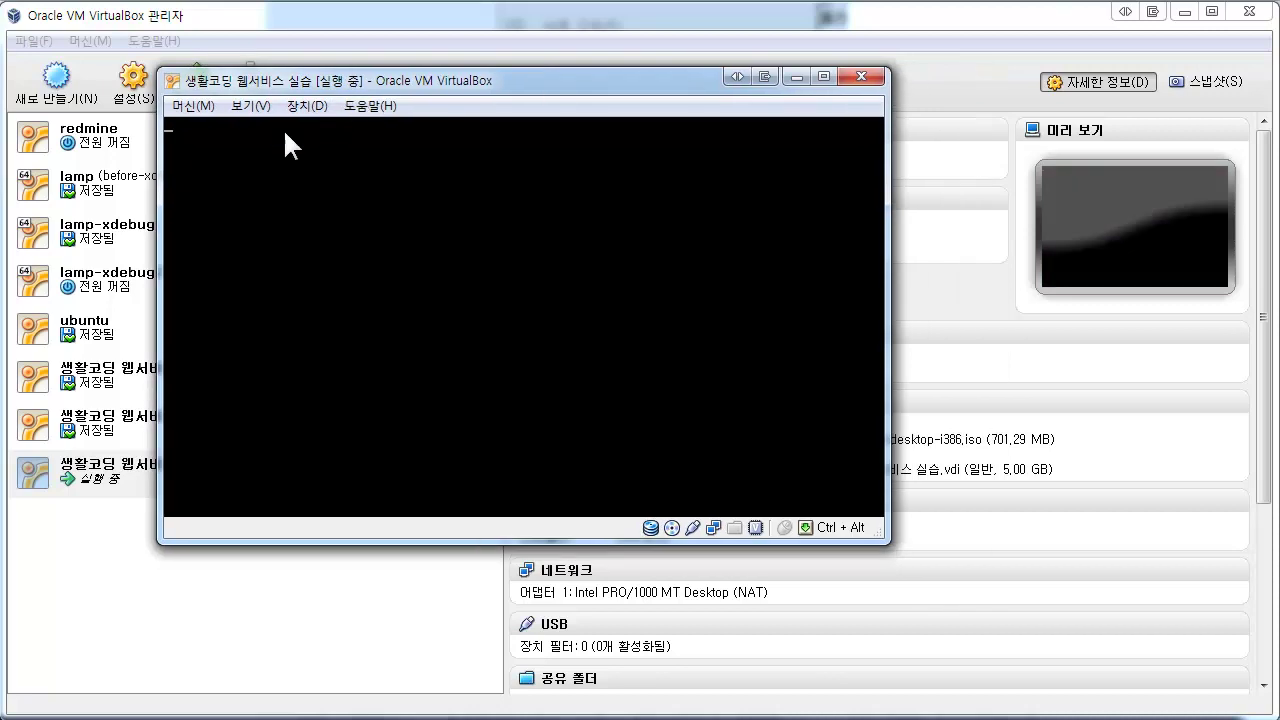